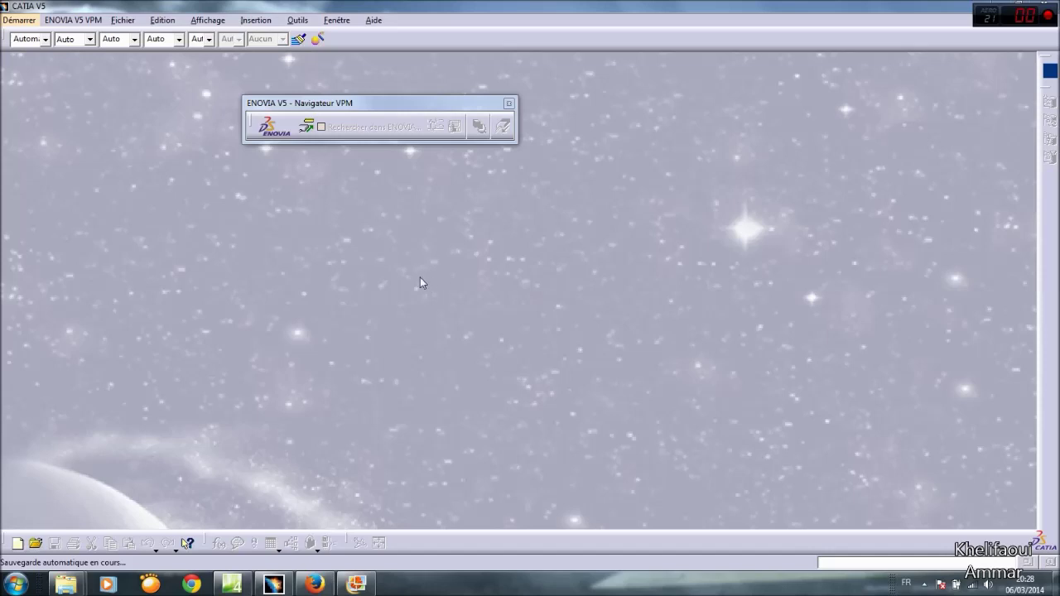
Zoom in and out on the photo of three T-shaped pipe fittings, then return to CATIA
click(358, 585)
scroll(484, 379, up, 1)
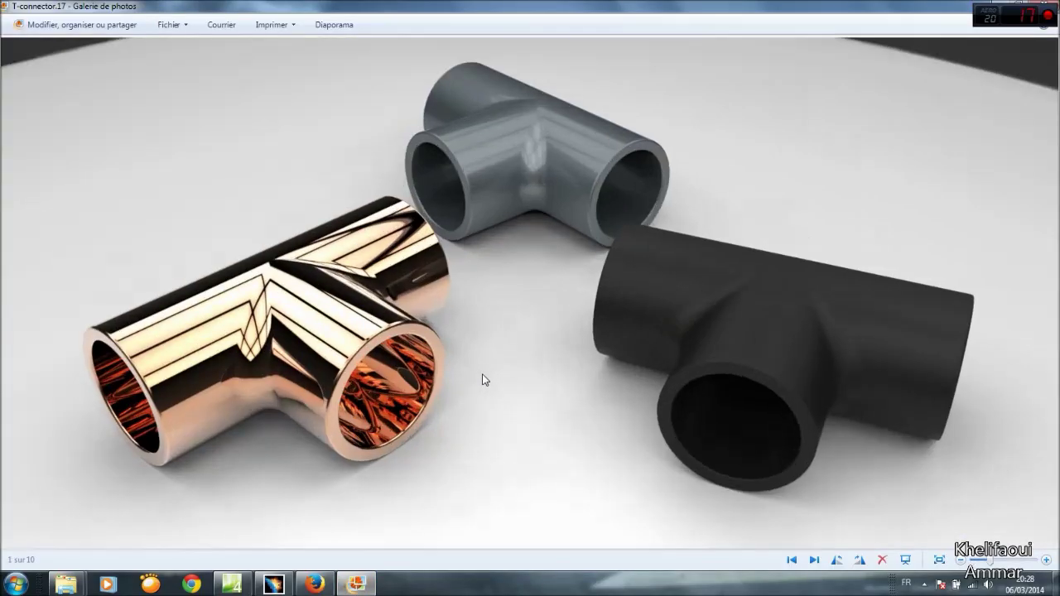
scroll(482, 378, down, 1)
scroll(487, 305, up, 1)
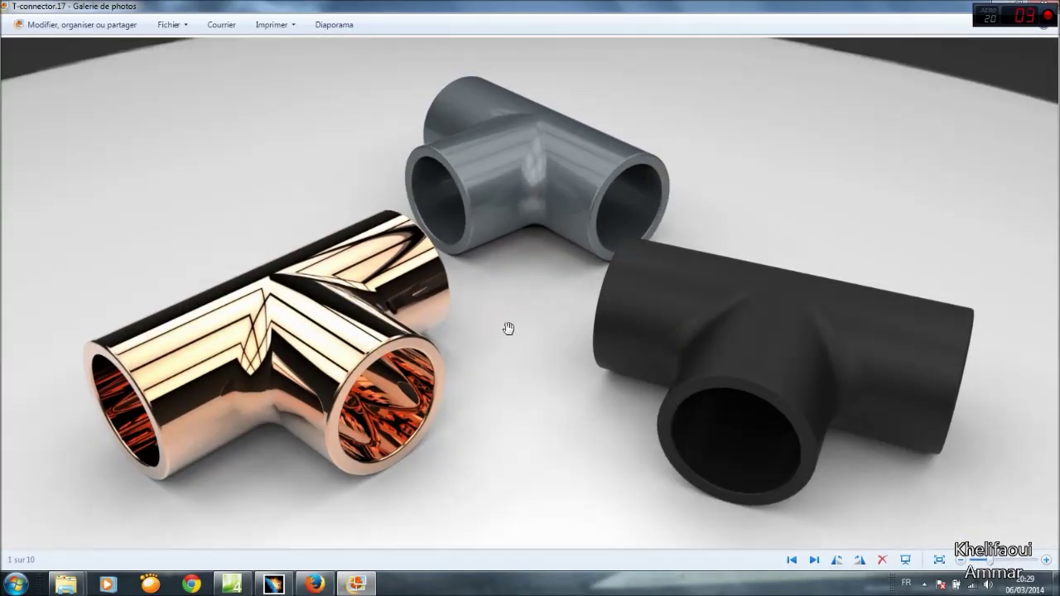
scroll(506, 330, down, 1)
scroll(479, 341, up, 1)
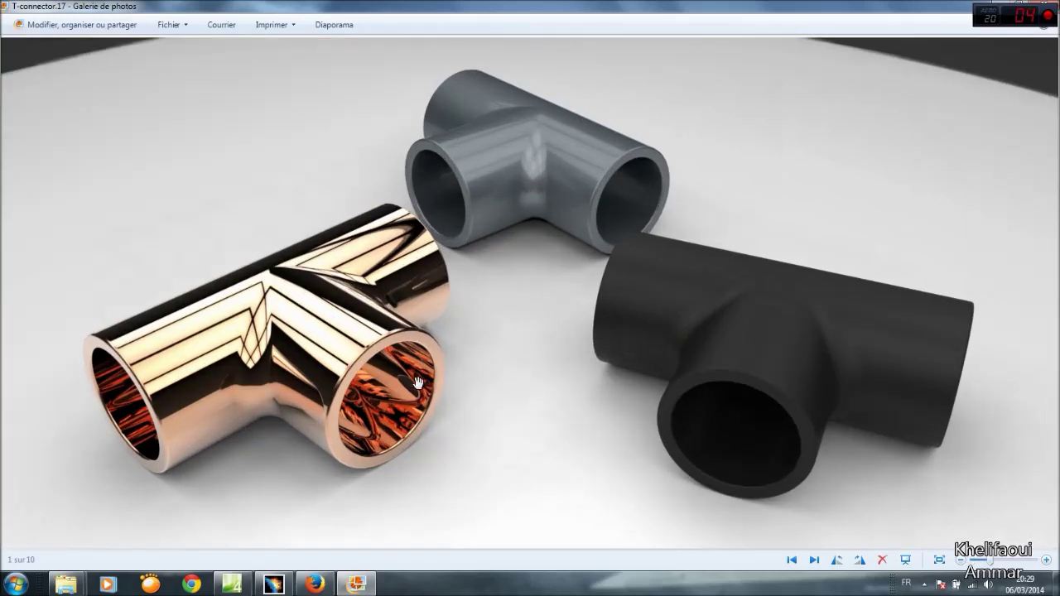
scroll(428, 385, down, 1)
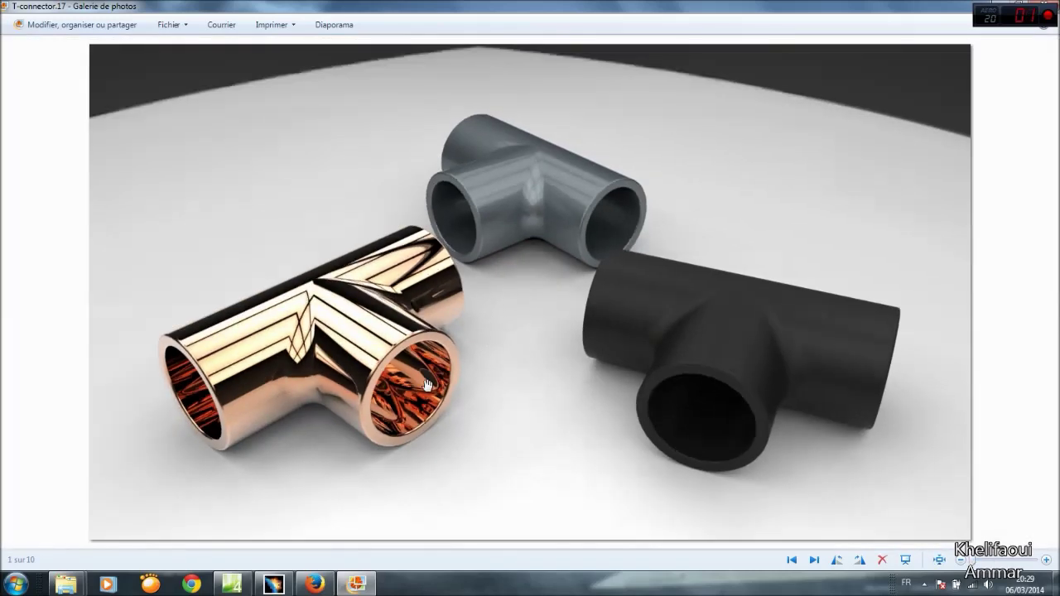
click(345, 591)
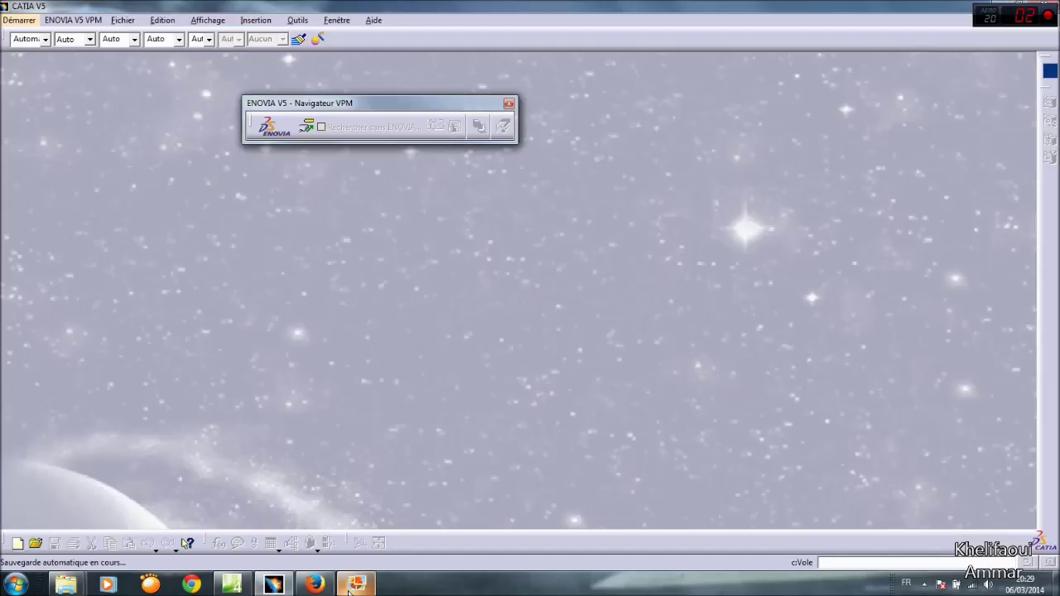
Create a new Part Design part, Part1, and open a sketch on the yz plane
click(33, 21)
mouse_move(74, 52)
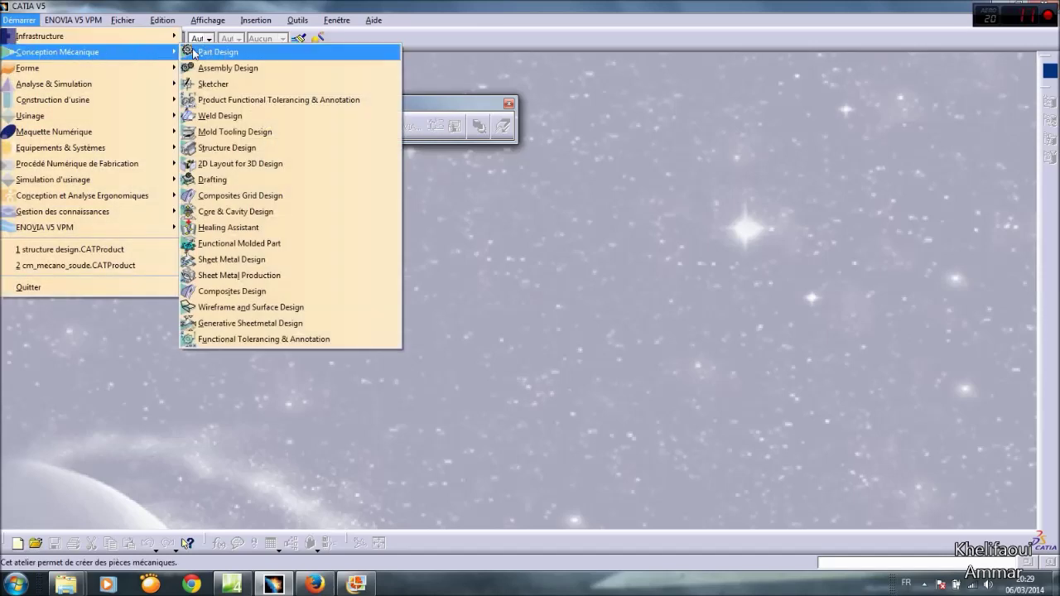
click(217, 52)
click(941, 491)
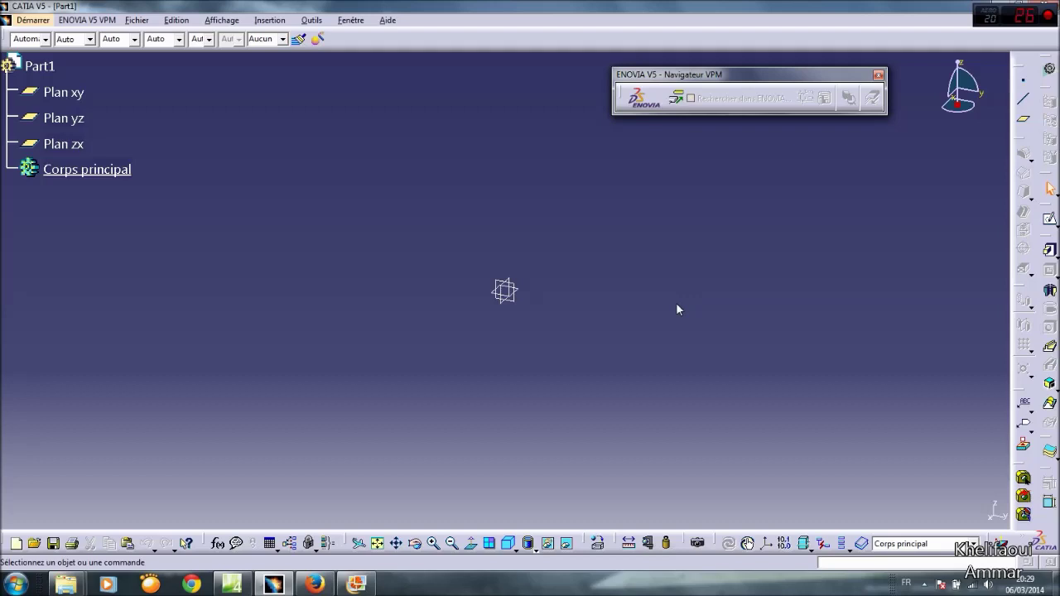
click(522, 309)
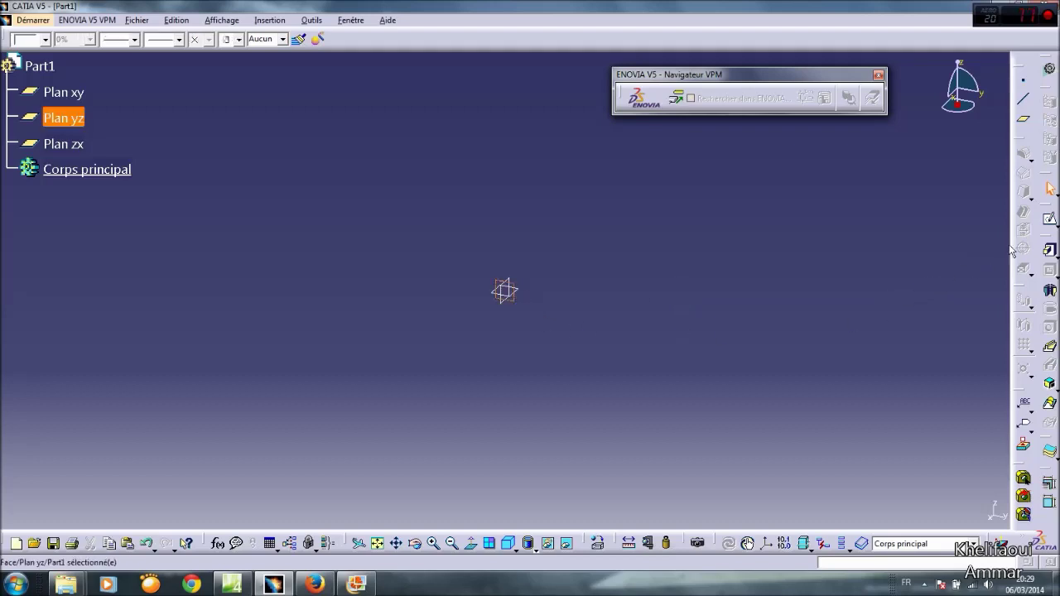
click(1049, 221)
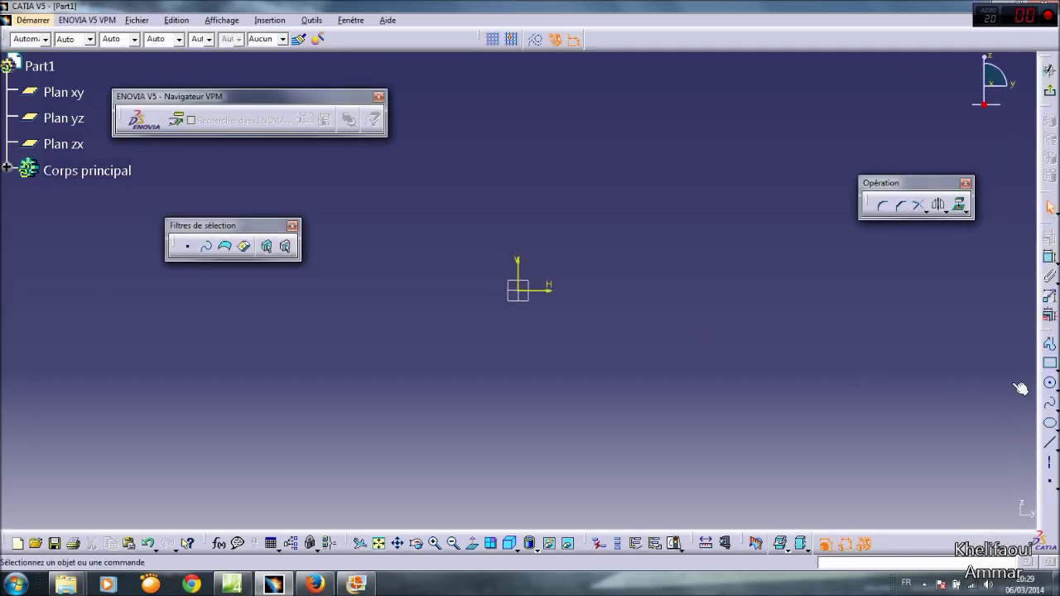
Draw a circle centred on the sketch origin
click(1049, 383)
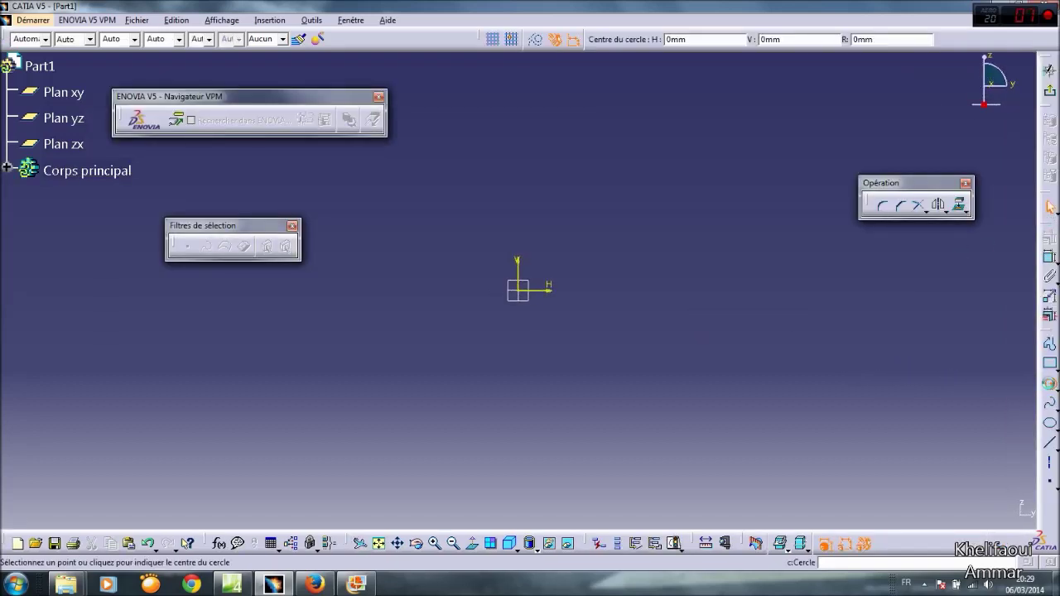
click(518, 290)
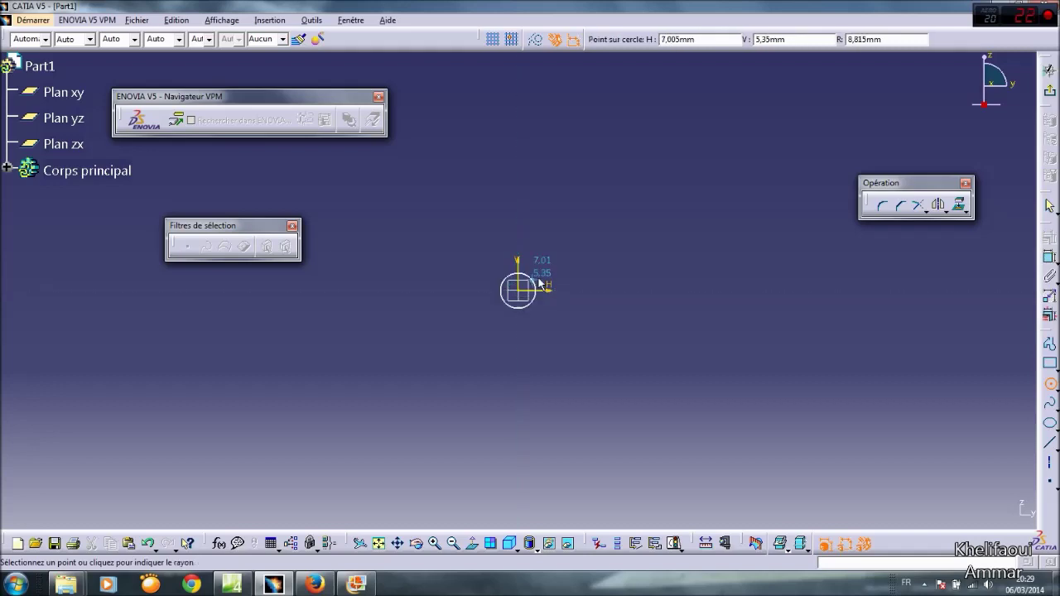
click(593, 222)
Dimension the circle's diameter to 50 mm
click(1049, 257)
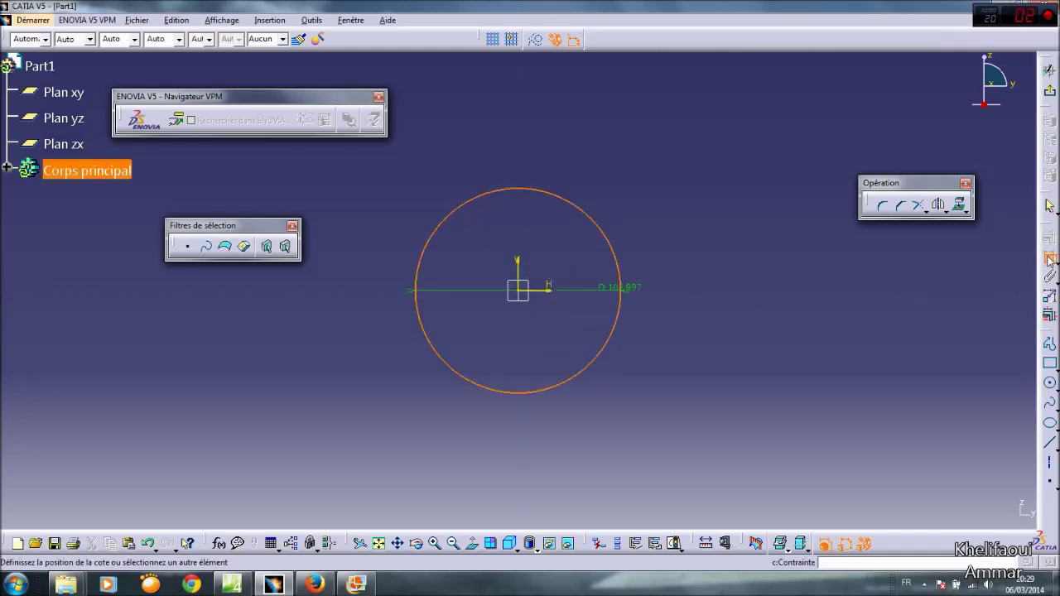
click(635, 167)
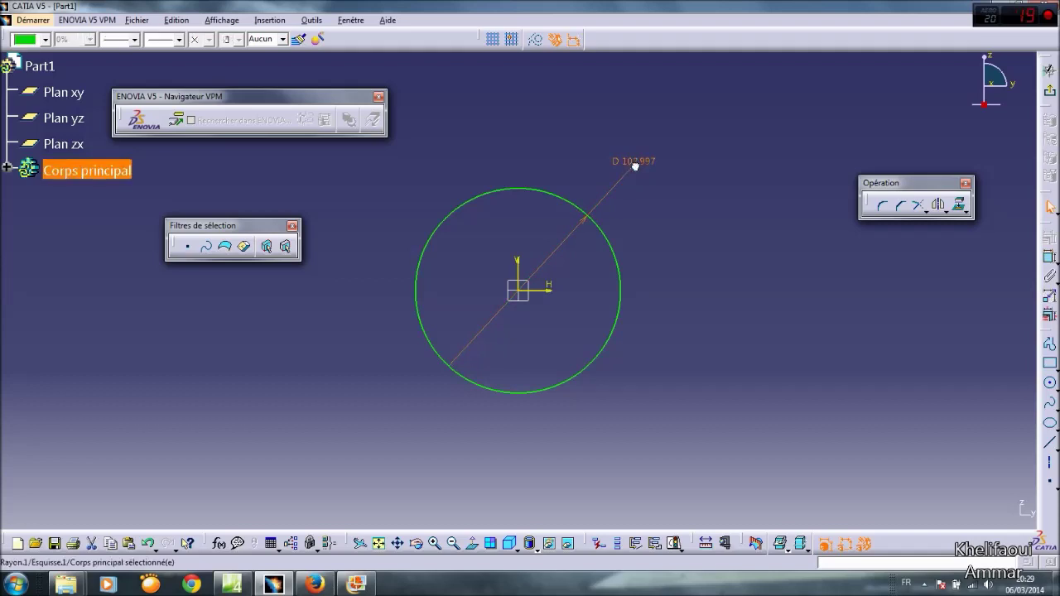
double_click(634, 162)
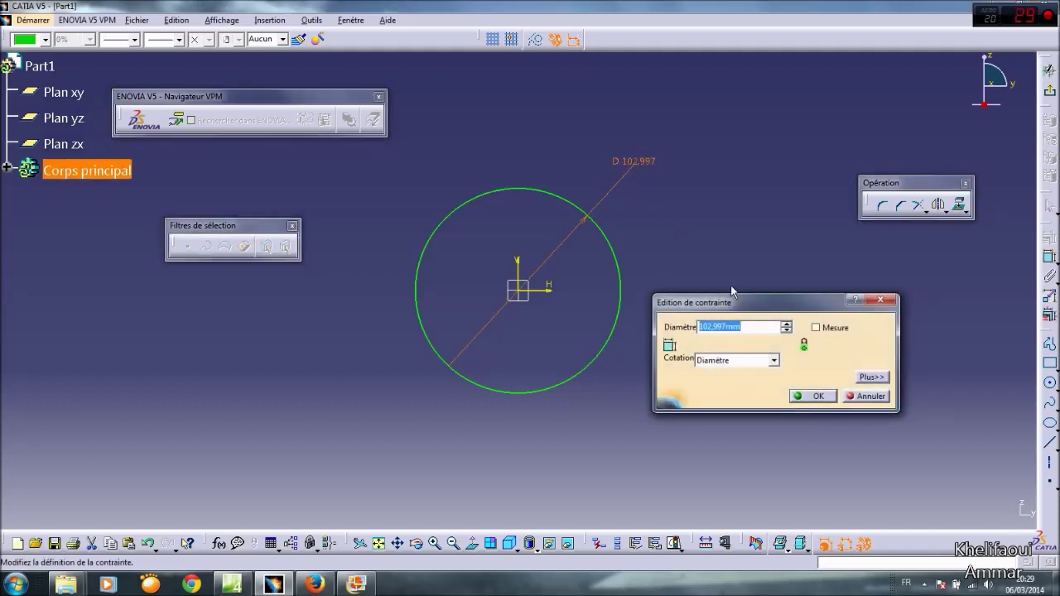
text(50)
key(Return)
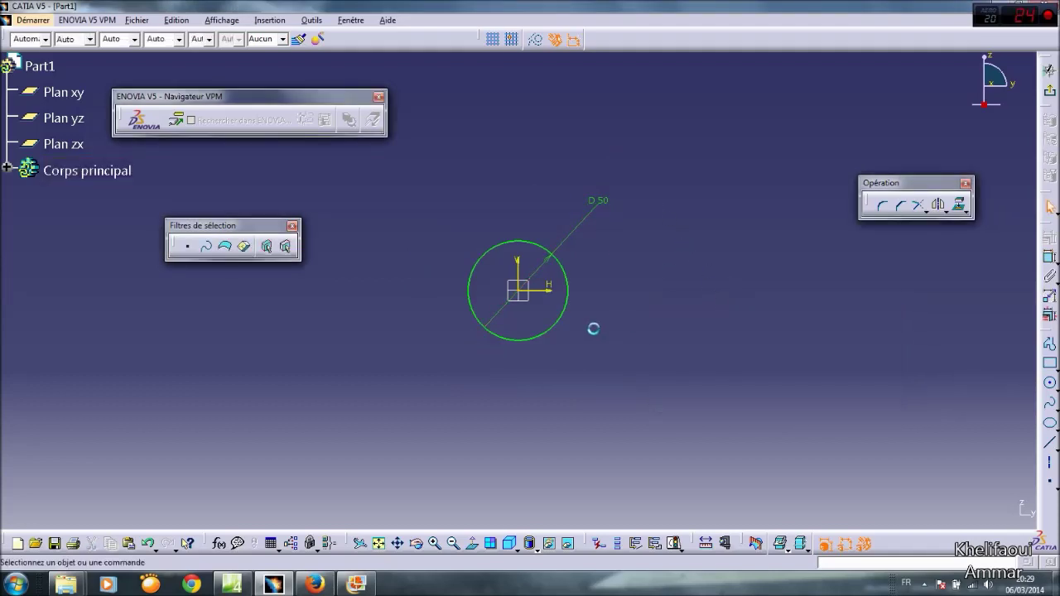
middle_drag(594, 329, 639, 293)
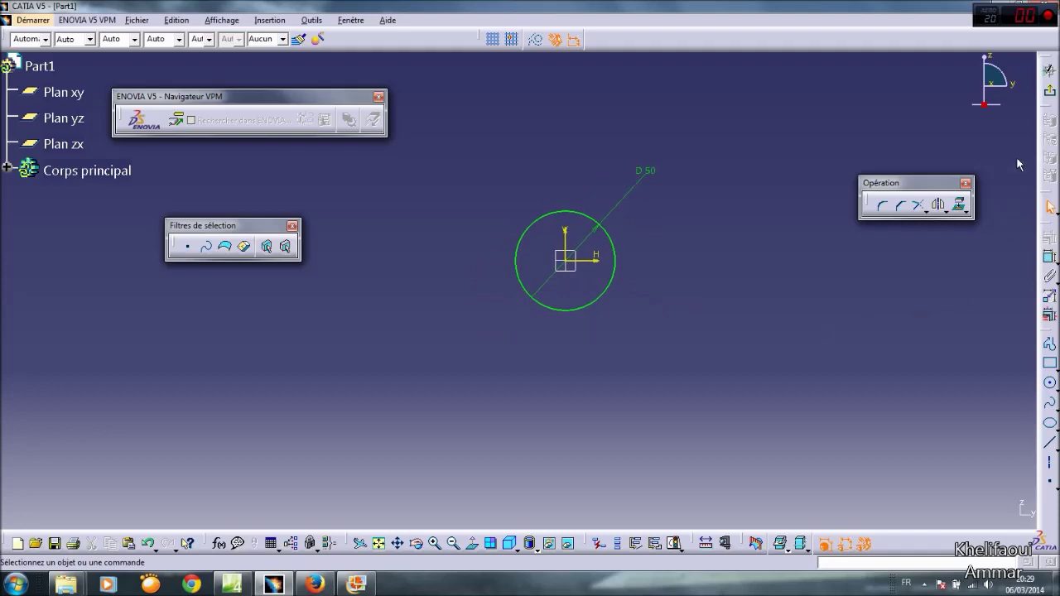
Exit the sketch and pad the circle 60 mm with symmetric extension into a cylinder
click(1049, 89)
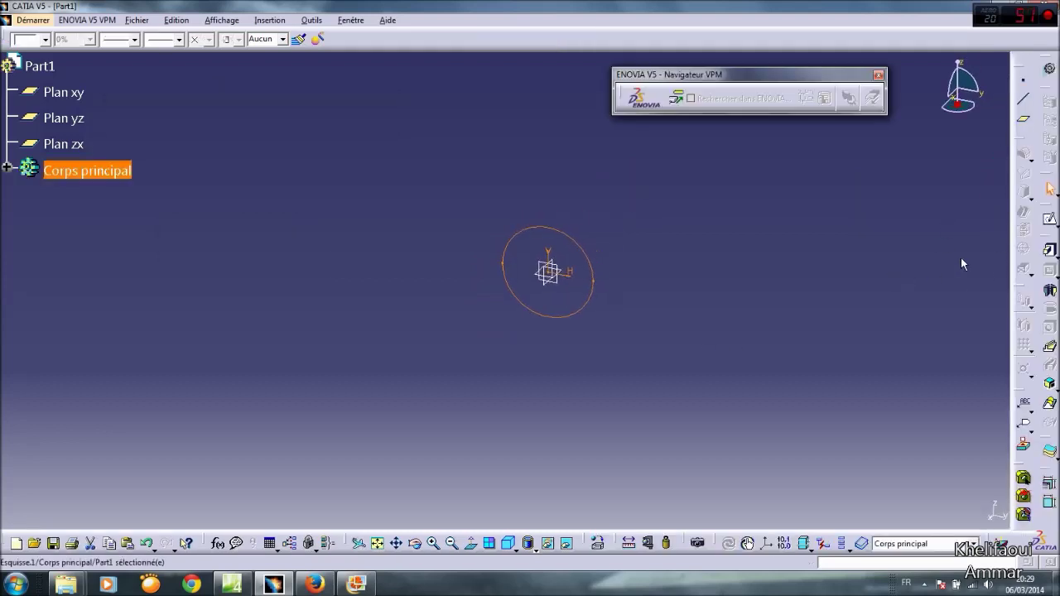
click(1048, 250)
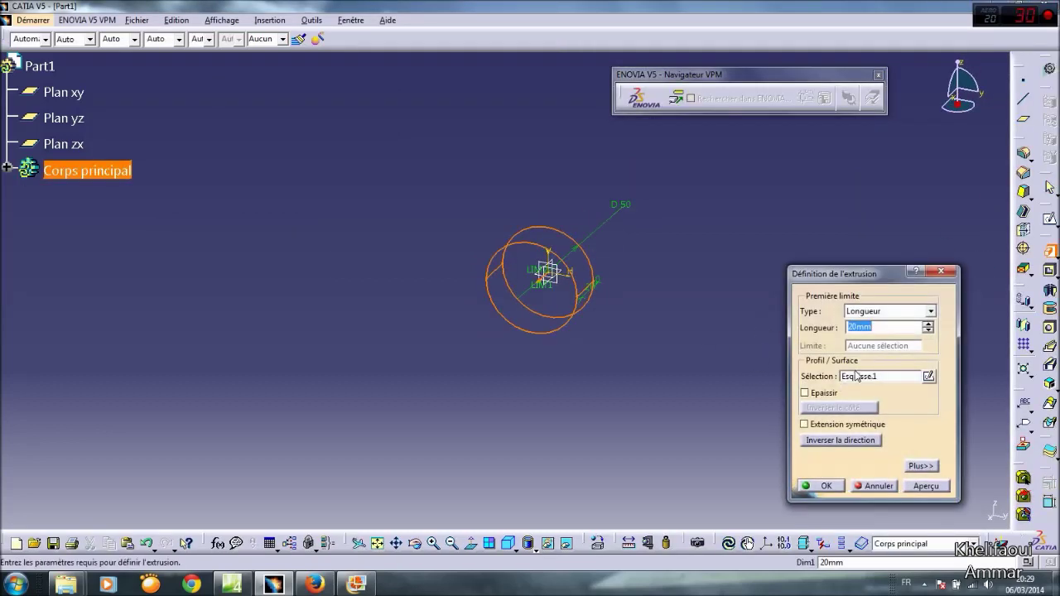
double_click(868, 327)
text(60)
drag(853, 274, 819, 254)
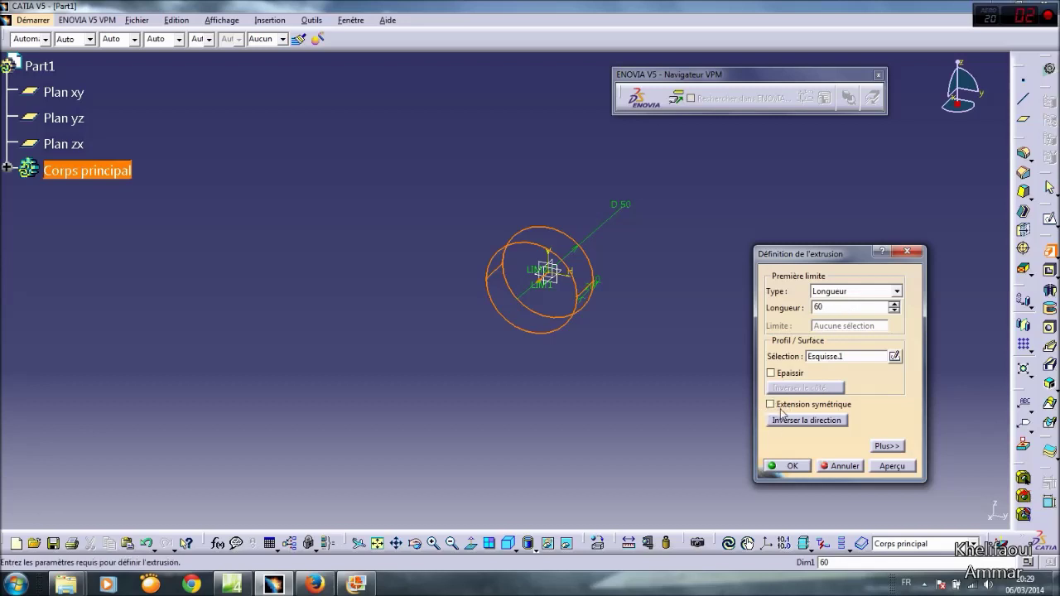
click(771, 405)
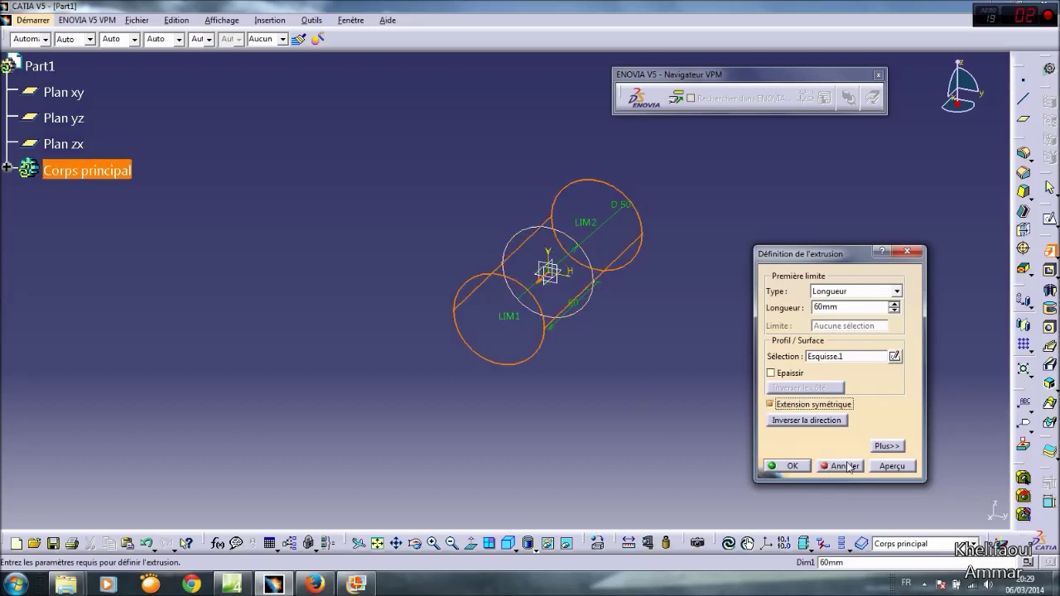
click(893, 468)
click(793, 466)
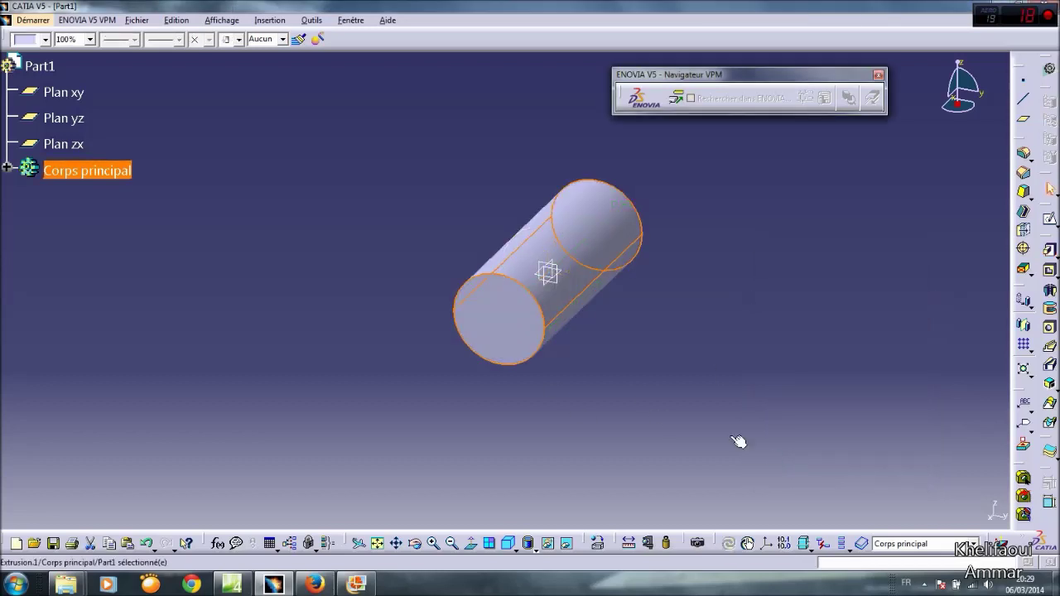
Start a sketch on the zx plane and draw a circle centred on its origin
middle_drag(685, 276, 671, 319)
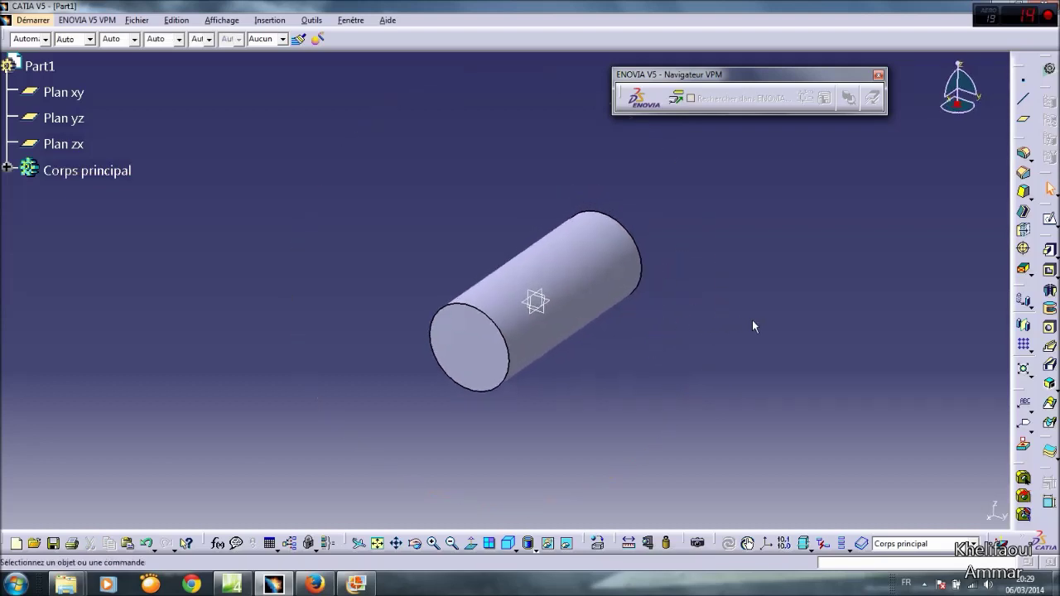
click(71, 146)
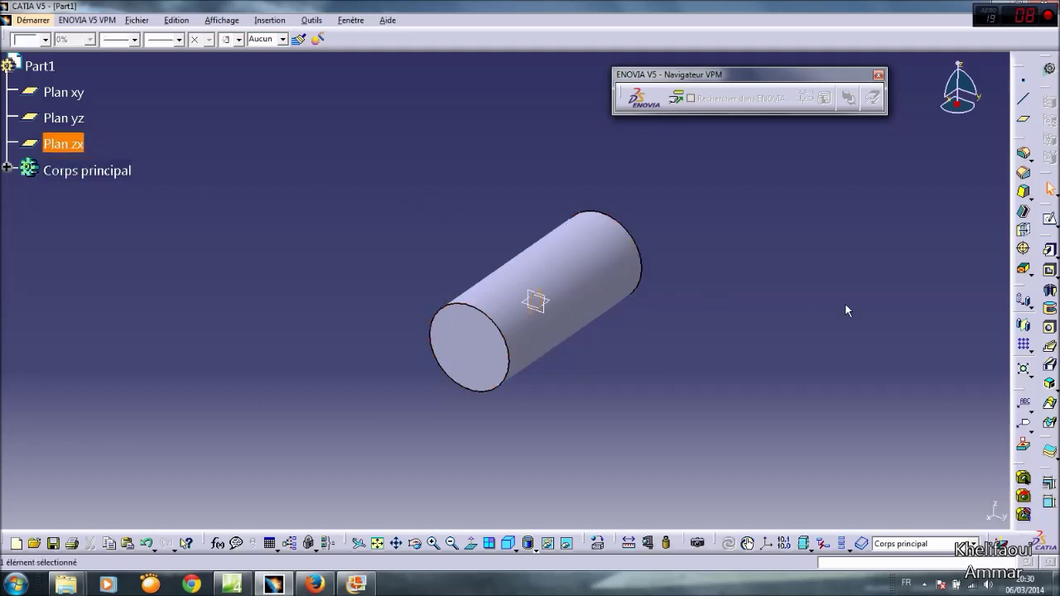
click(1017, 249)
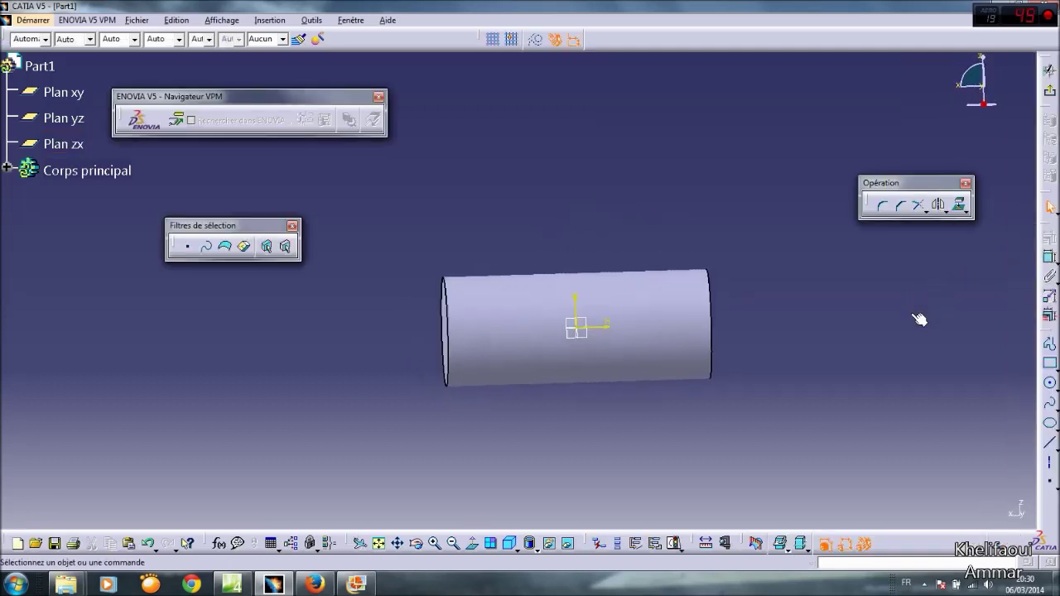
click(1050, 383)
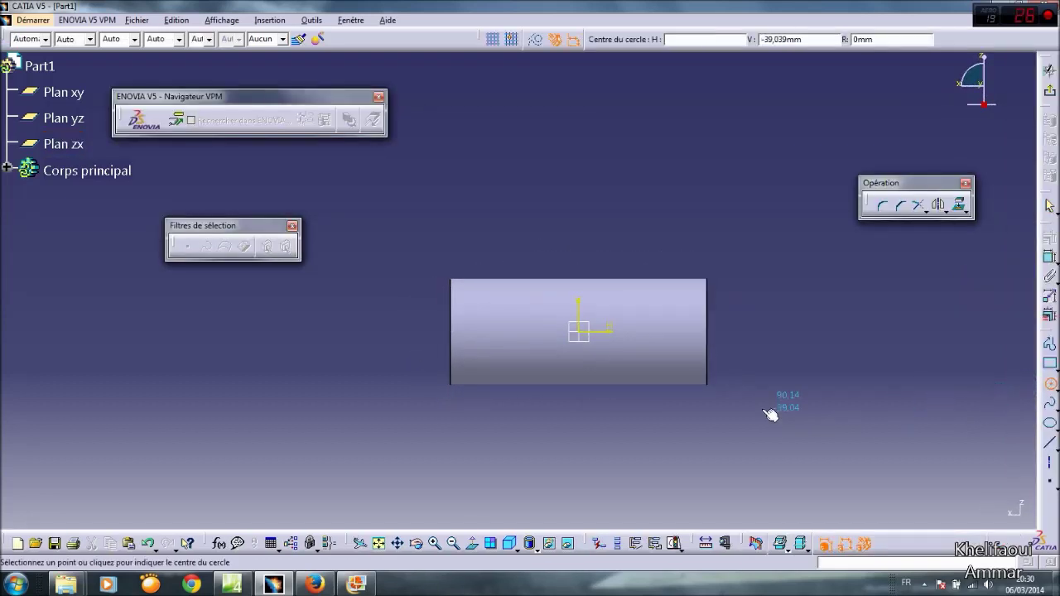
click(580, 333)
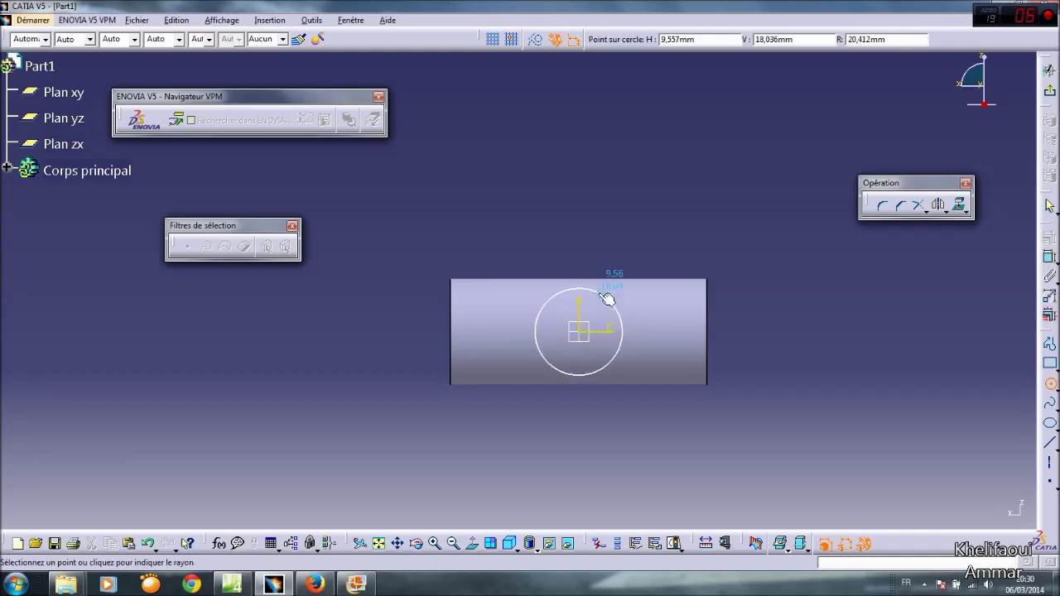
click(602, 289)
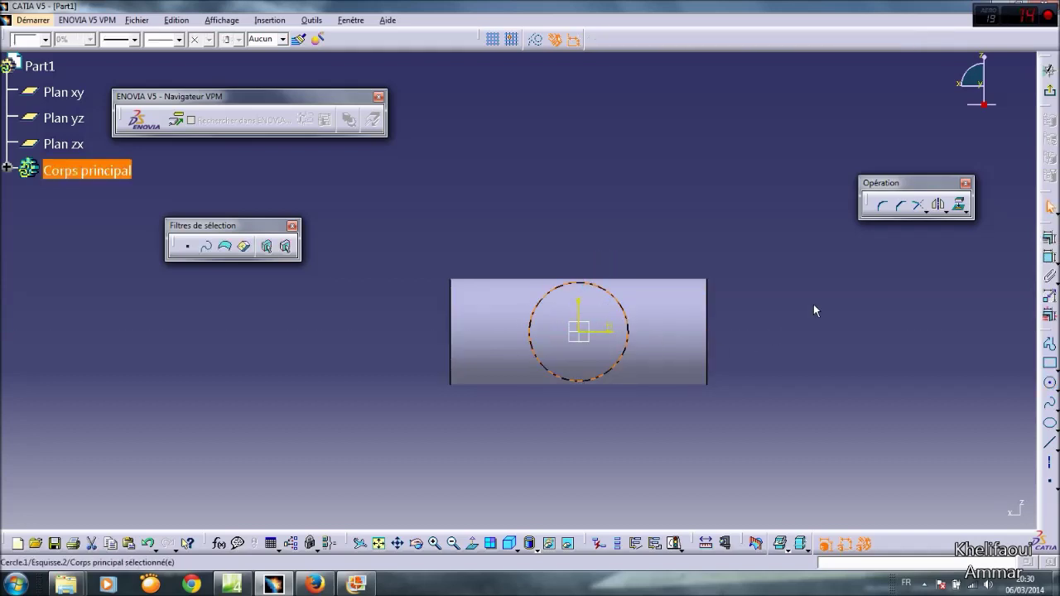
Constrain the new circle's diameter to 50 mm
click(1050, 257)
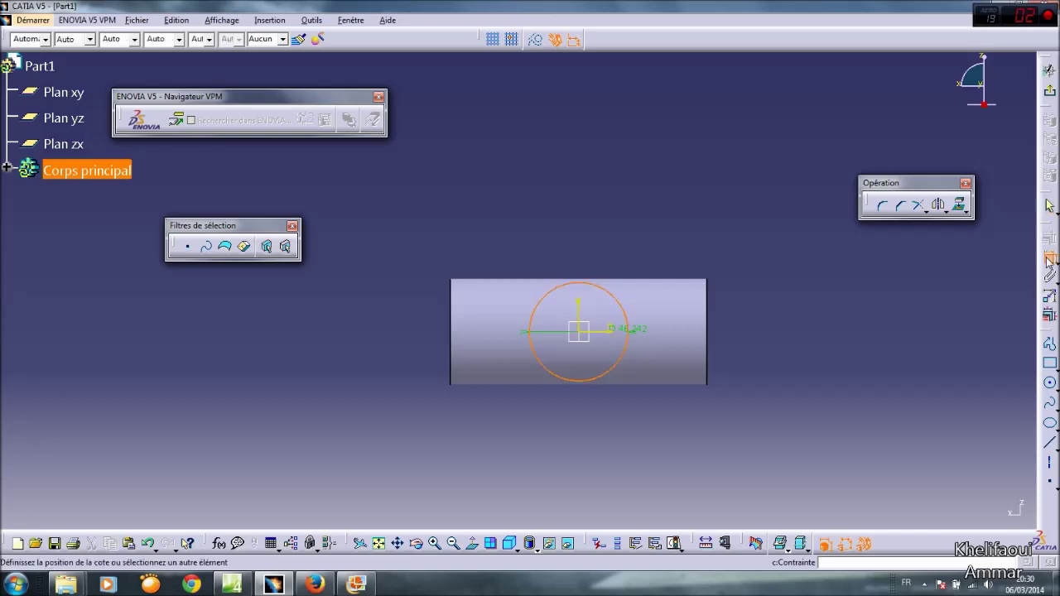
click(645, 241)
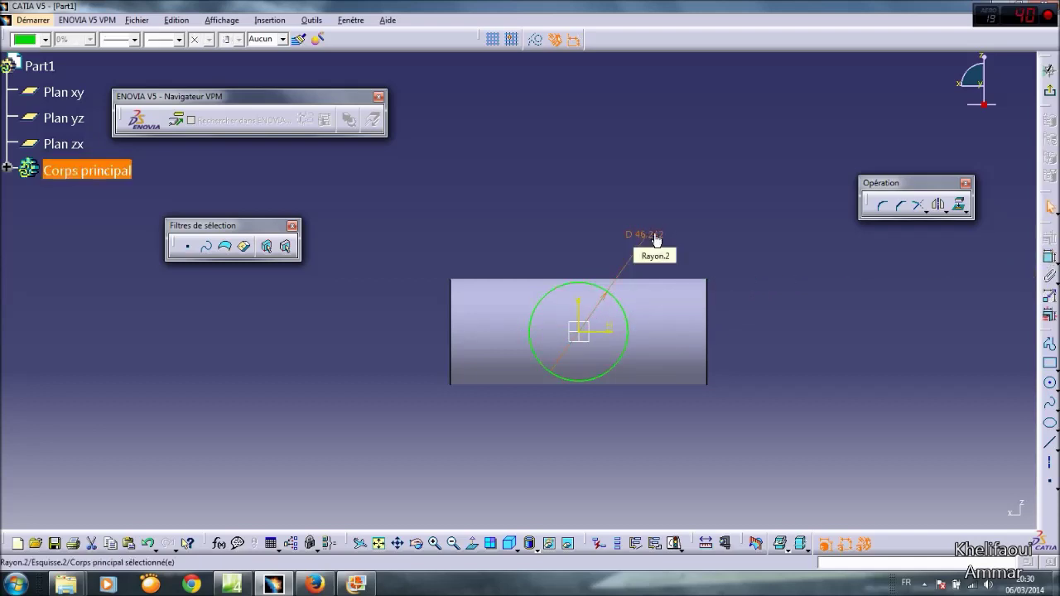
double_click(654, 237)
text(50mm)
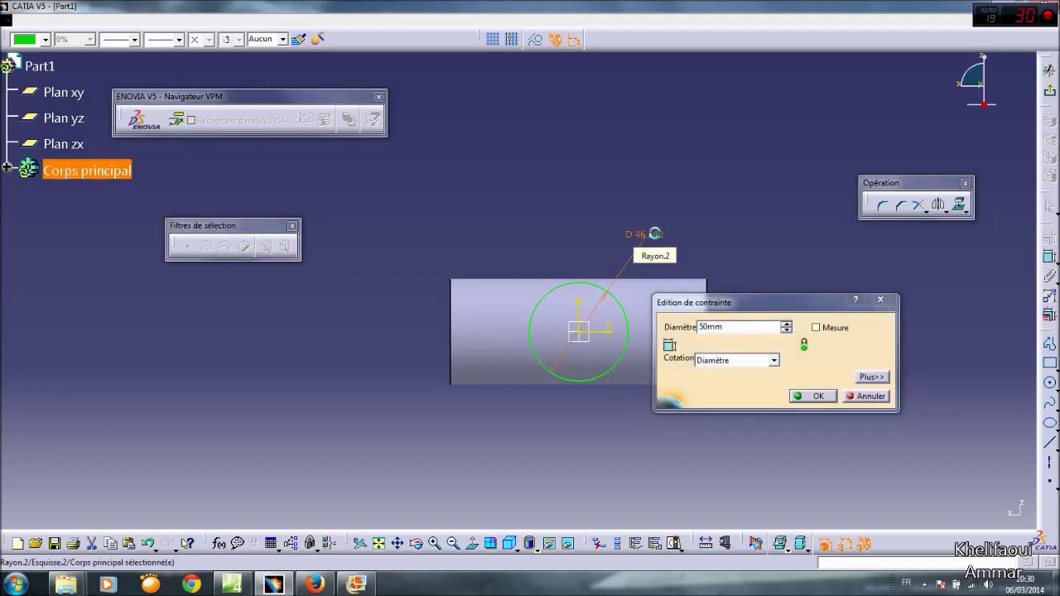
key(Return)
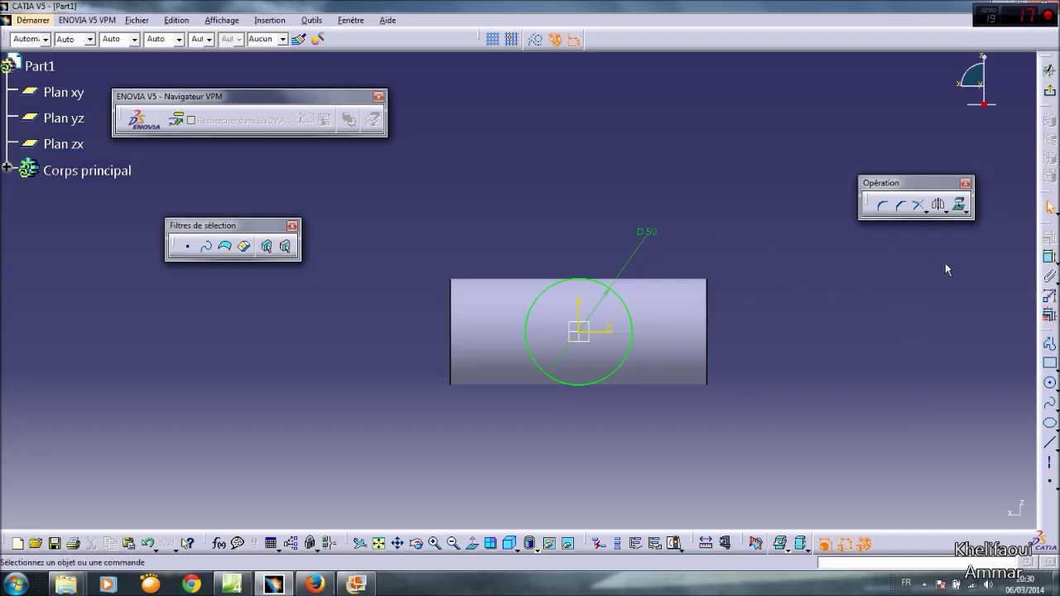
Exit the sketch and pad the second circle 60 mm on one side only
click(1049, 89)
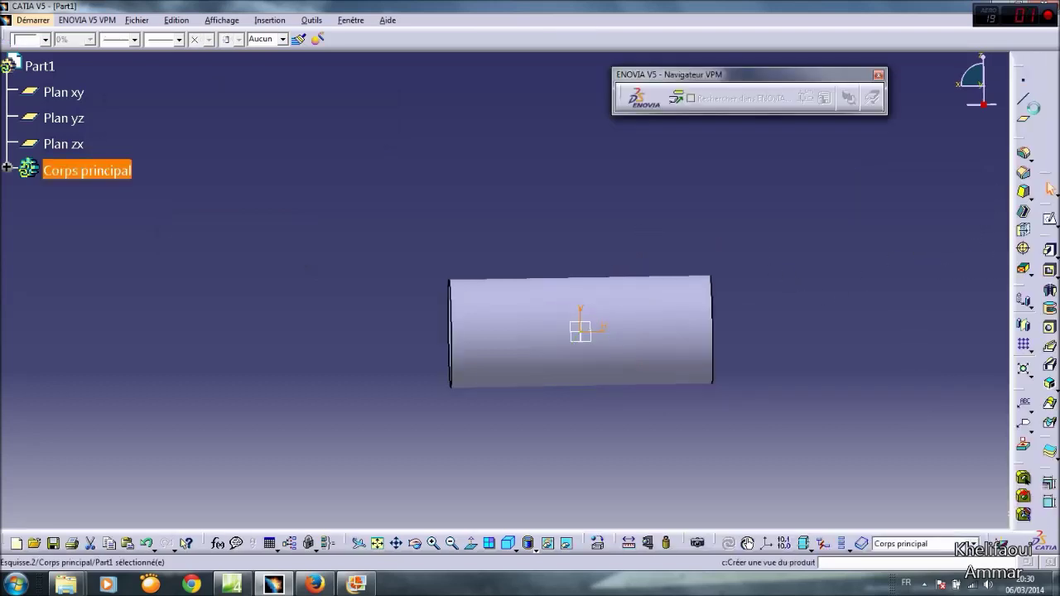
click(1045, 270)
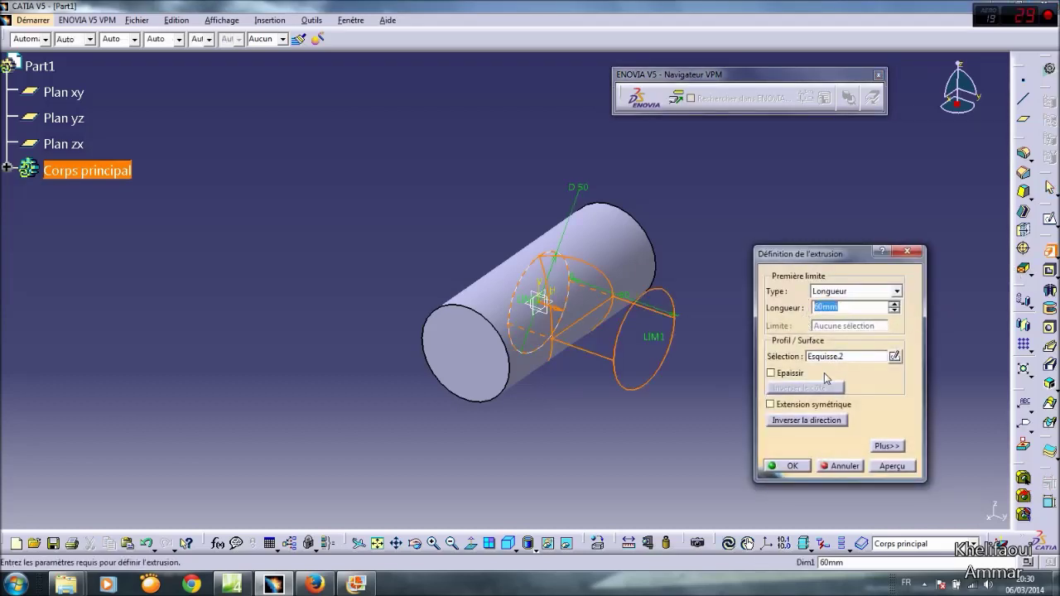
click(771, 405)
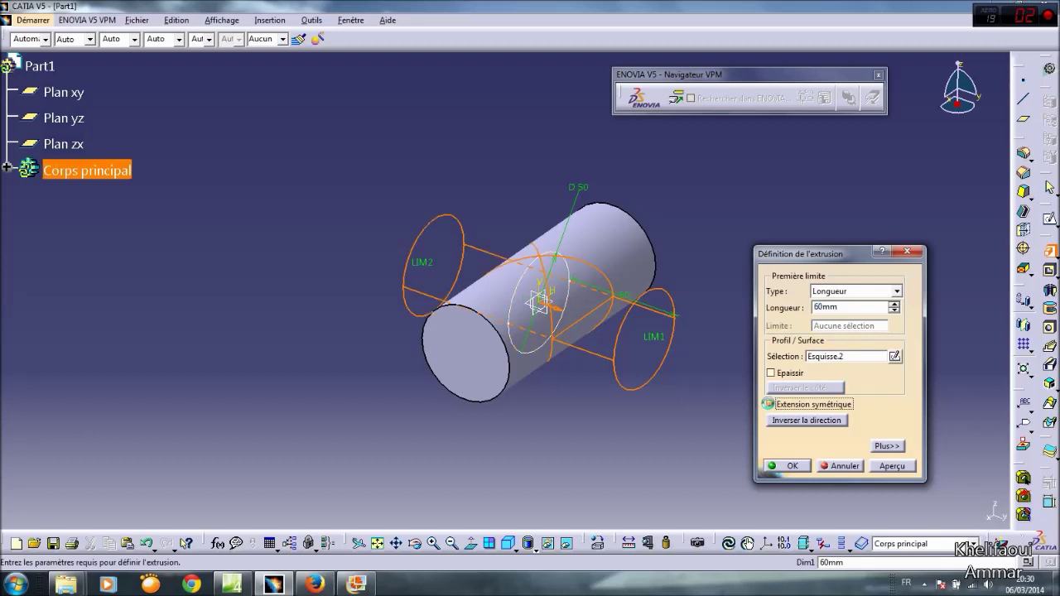
click(772, 405)
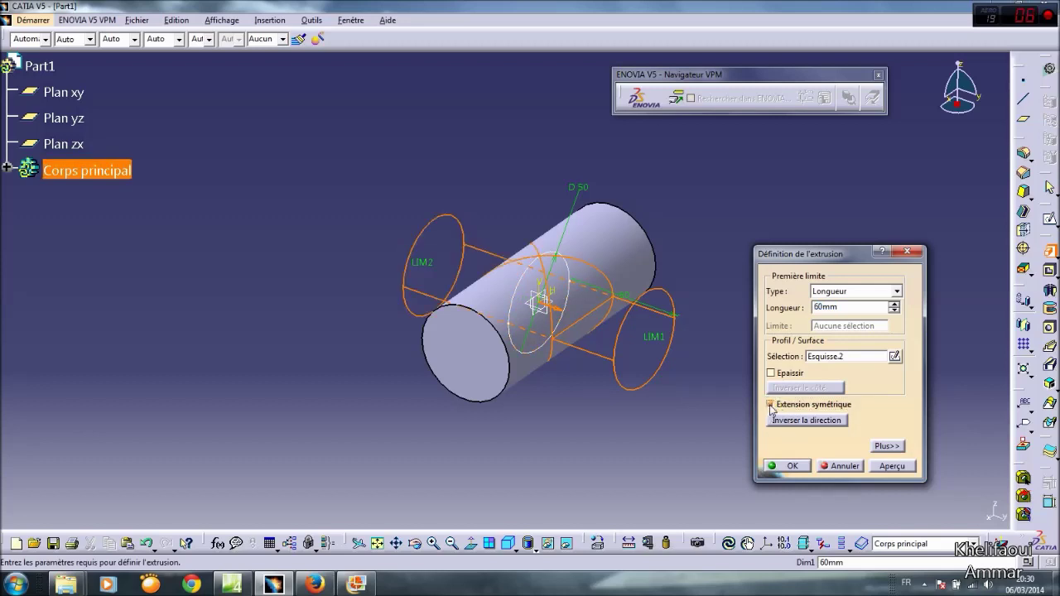
click(771, 405)
click(891, 466)
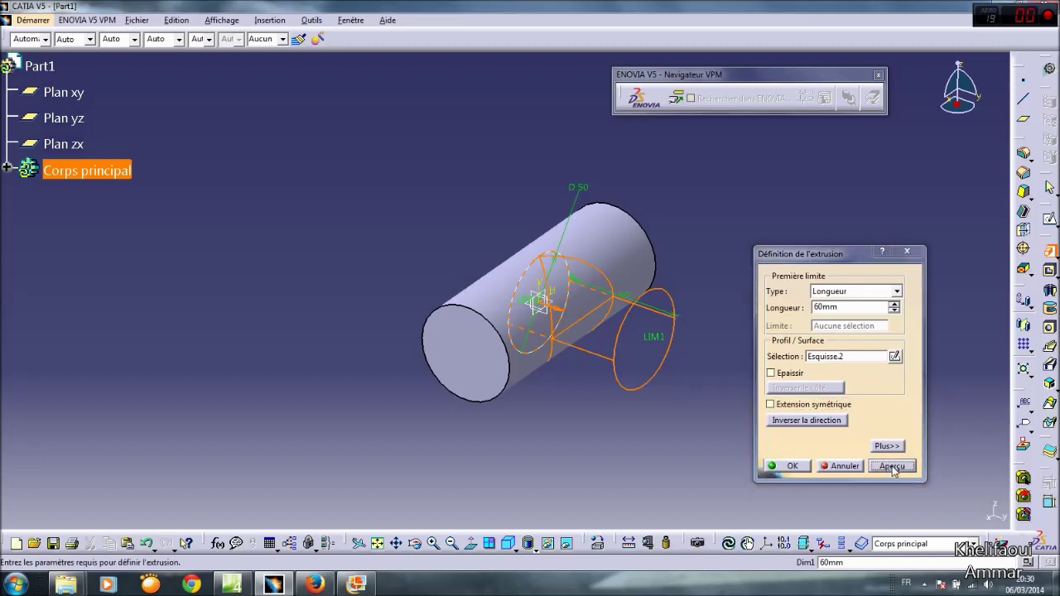
click(787, 466)
middle_drag(700, 294, 714, 329)
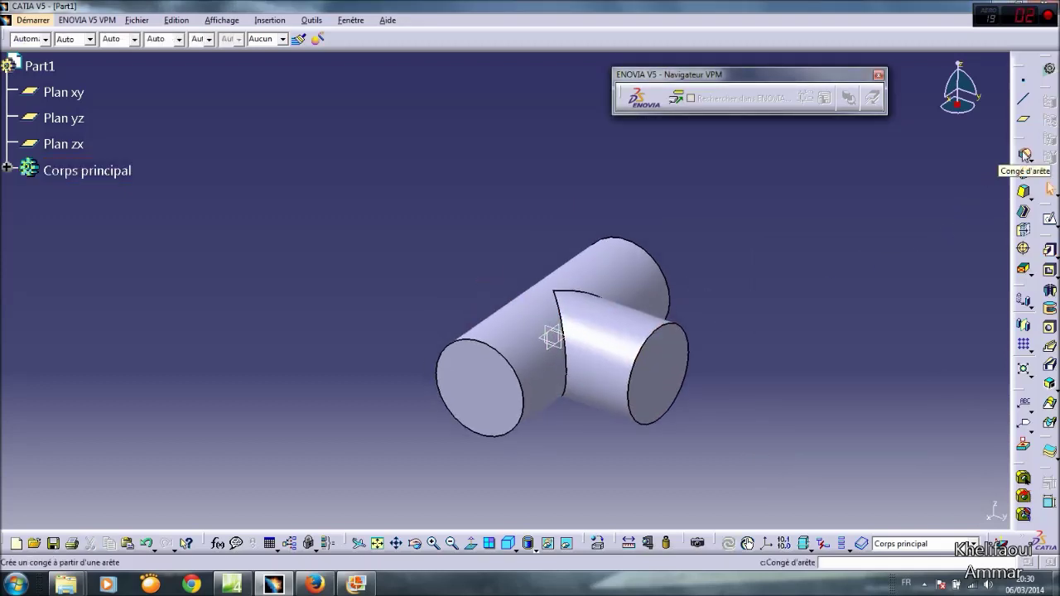
Fillet the cylinders' junction edge with a 5 mm radius using Minimal propagation
click(1024, 155)
drag(810, 179, 316, 147)
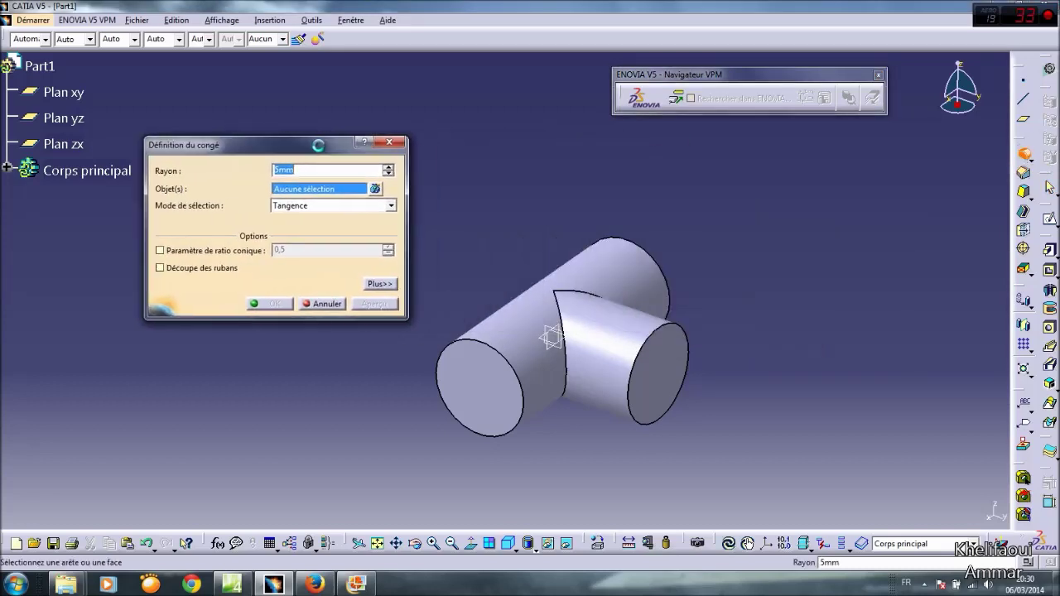
click(308, 207)
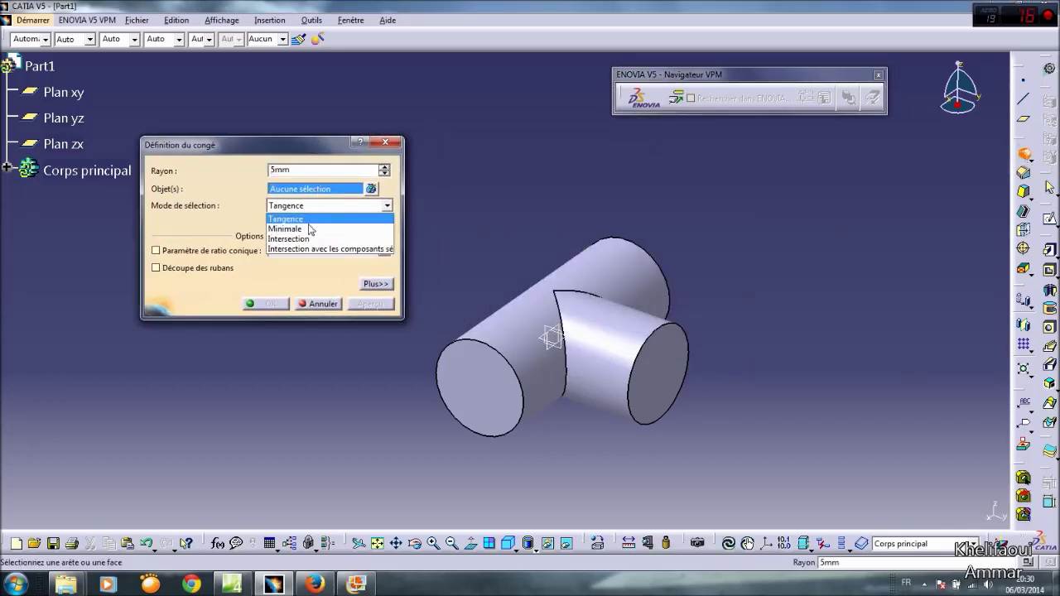
click(310, 229)
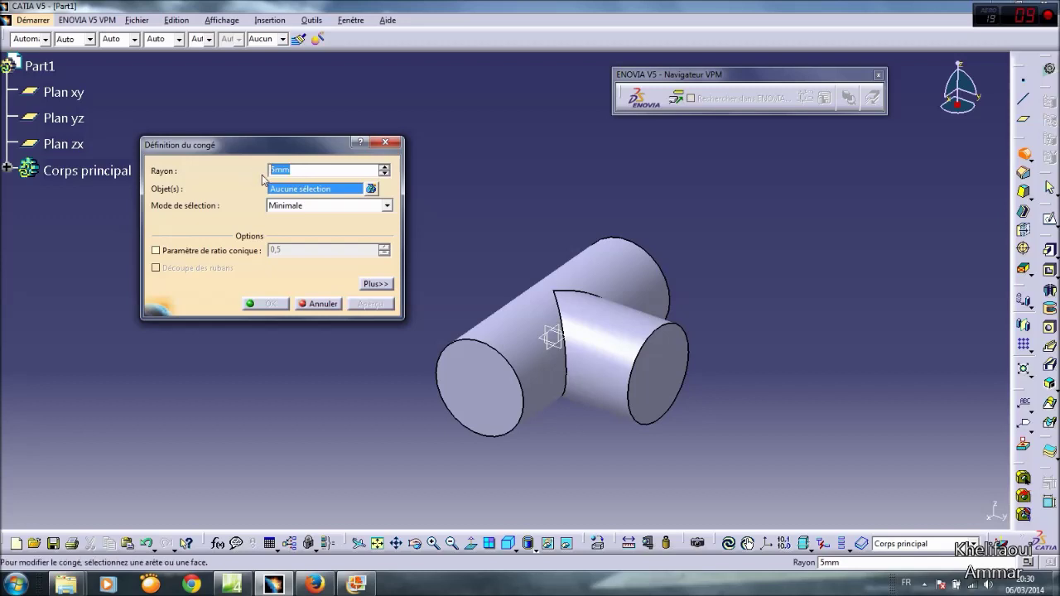
click(567, 312)
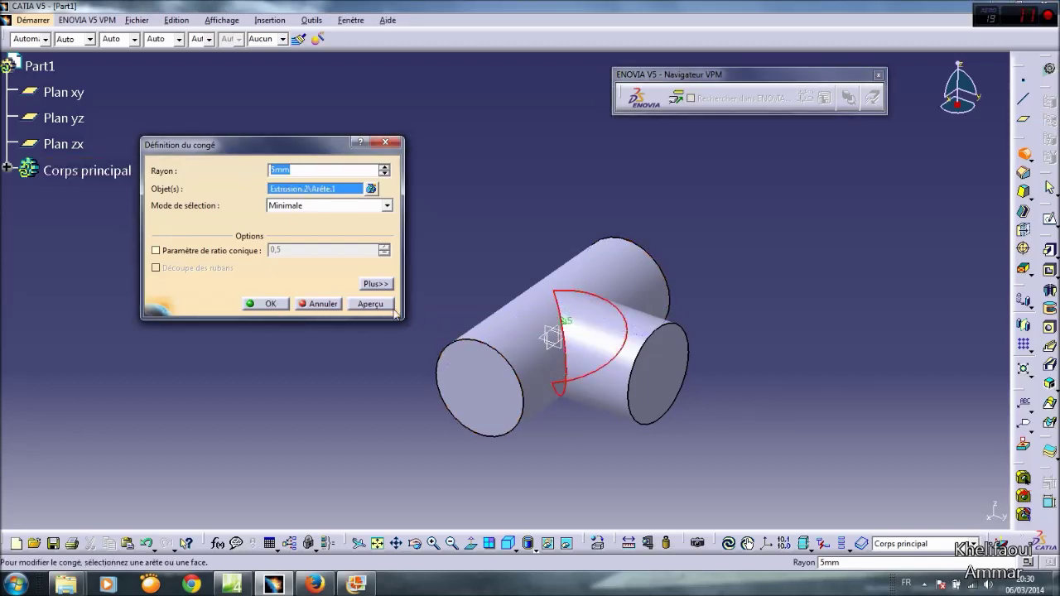
click(369, 304)
click(265, 304)
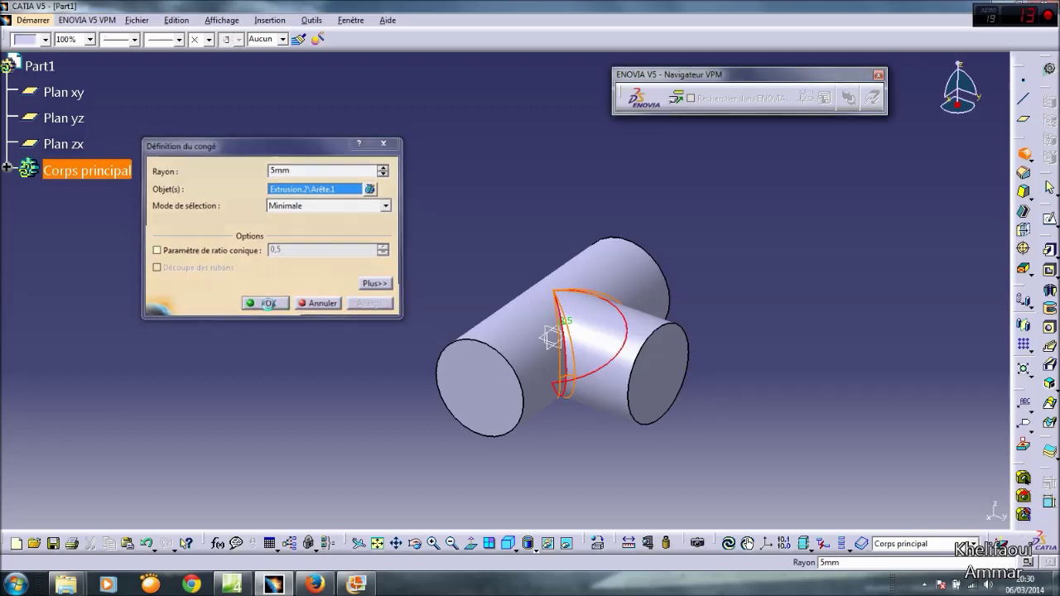
middle_drag(830, 298, 684, 294)
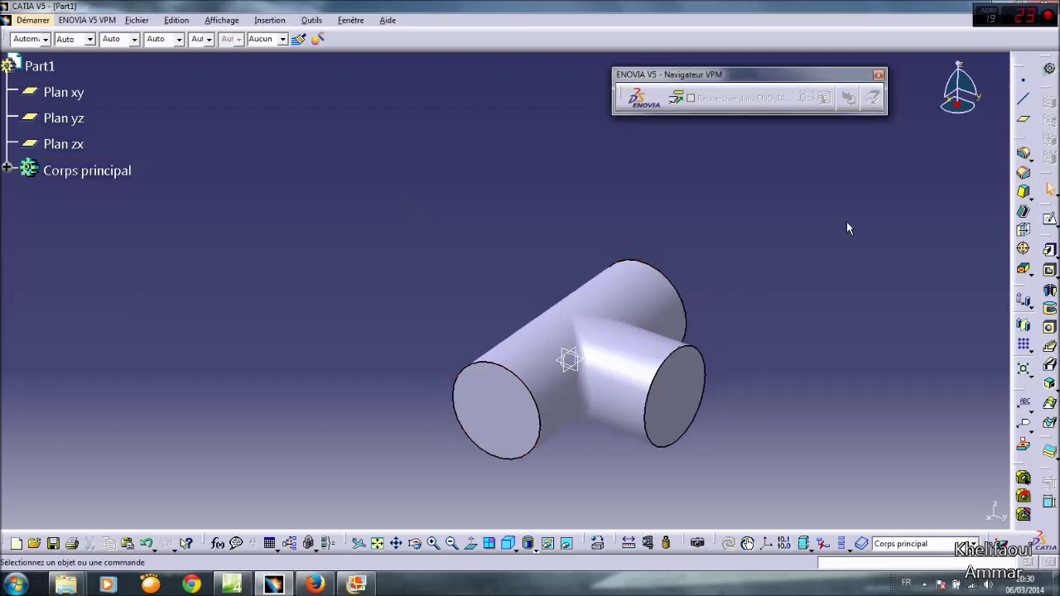
Shell the tee with 5 mm inside thickness, removing all three pipe end faces
click(1023, 212)
click(1024, 212)
click(500, 403)
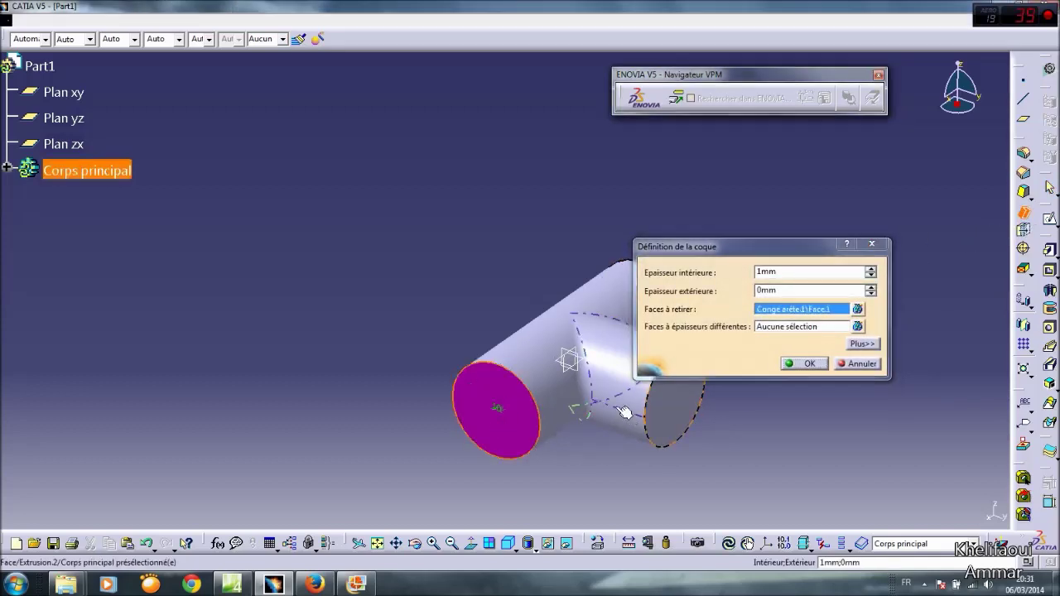
middle_drag(501, 402, 580, 98)
click(469, 364)
click(522, 176)
key(Return)
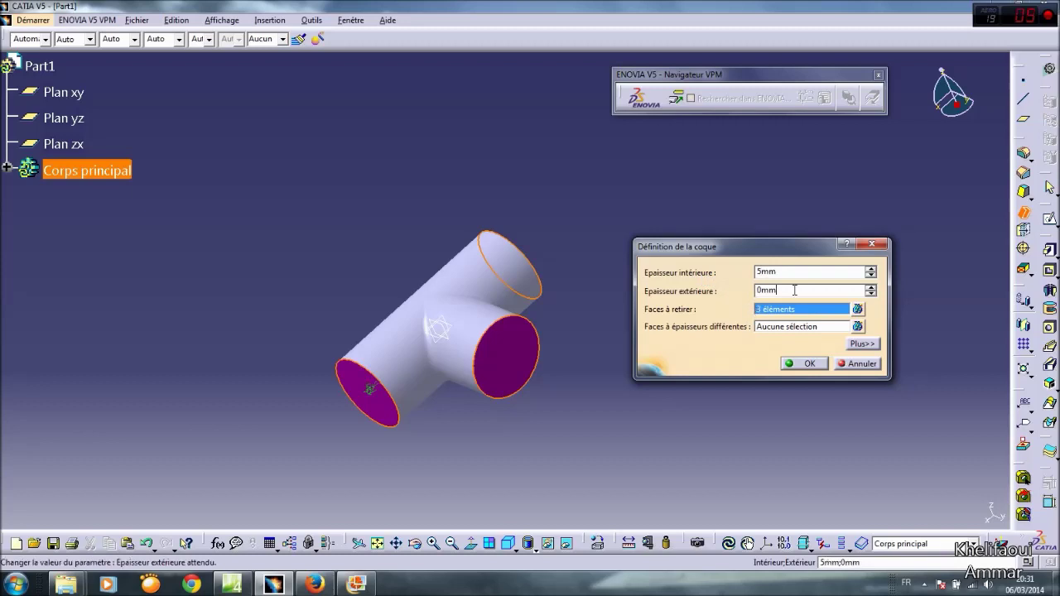
middle_drag(530, 331, 591, 265)
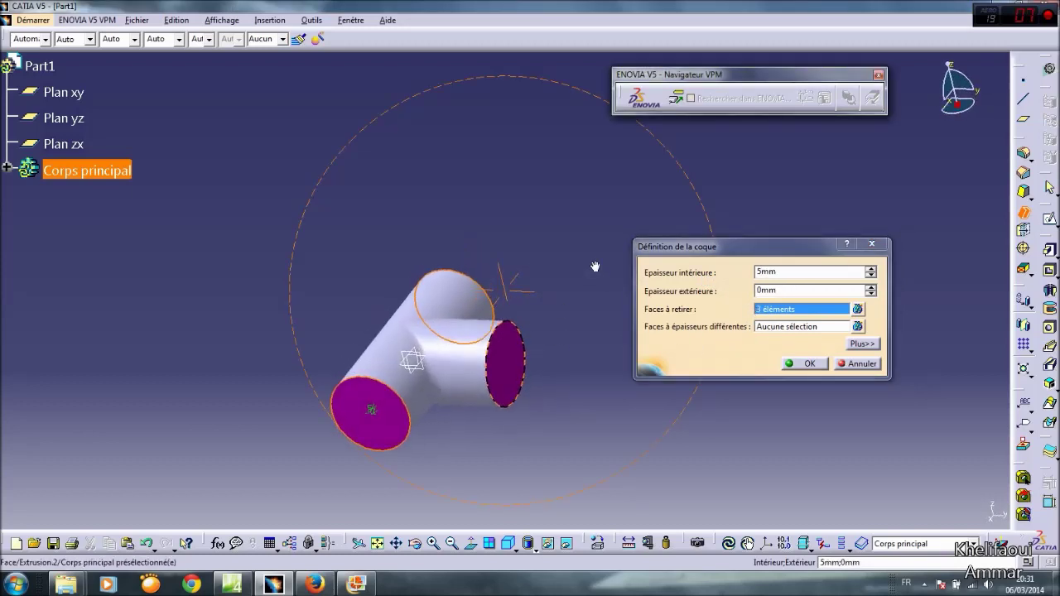
click(806, 364)
middle_drag(428, 265, 534, 355)
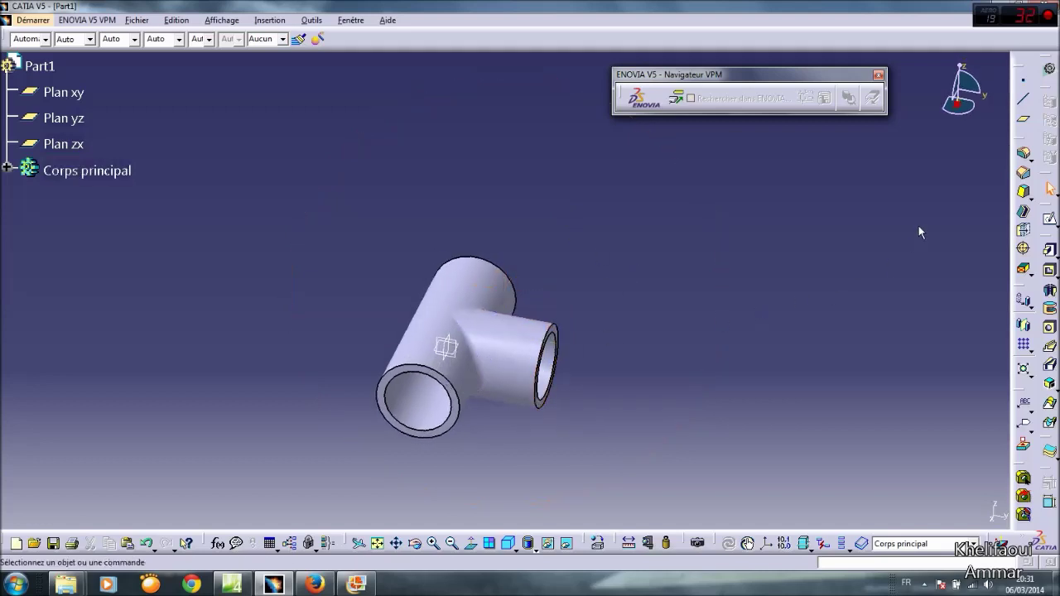
Fillet the shell's open-end rim edges with a 1 mm radius
click(1024, 154)
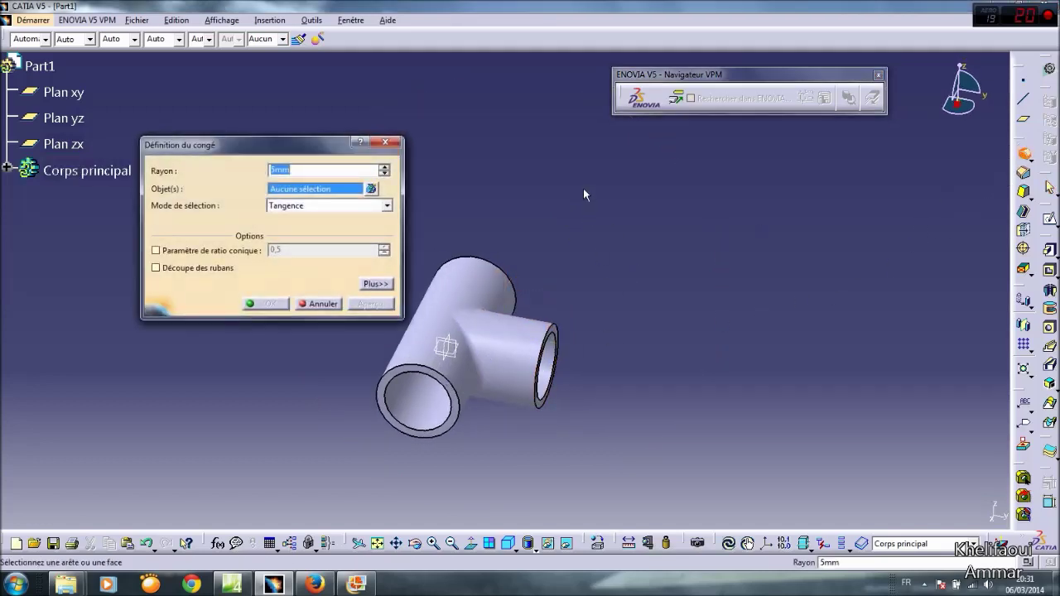
drag(314, 157, 306, 114)
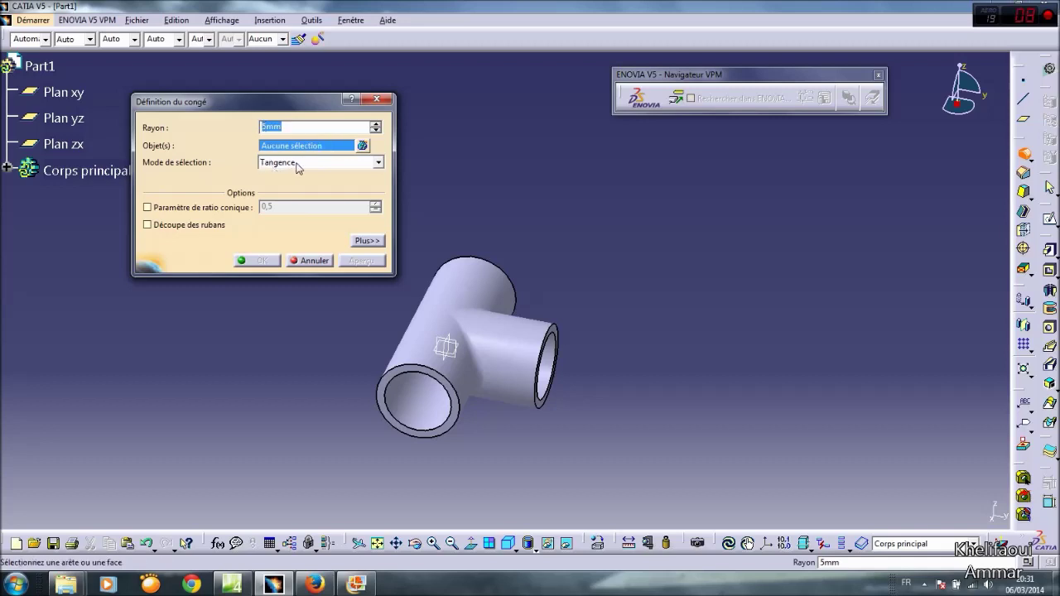
text(1)
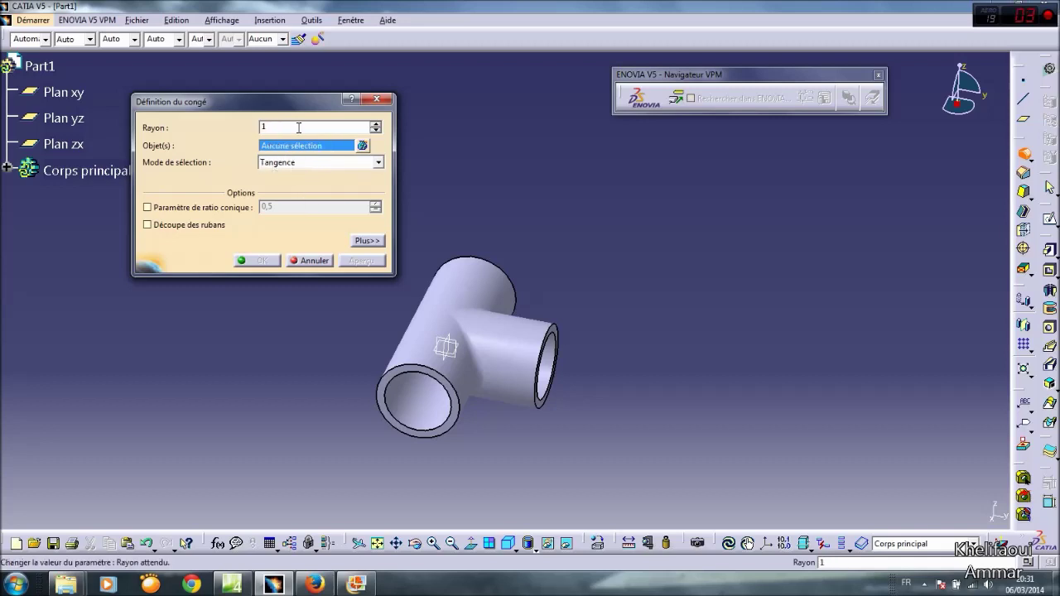
click(449, 372)
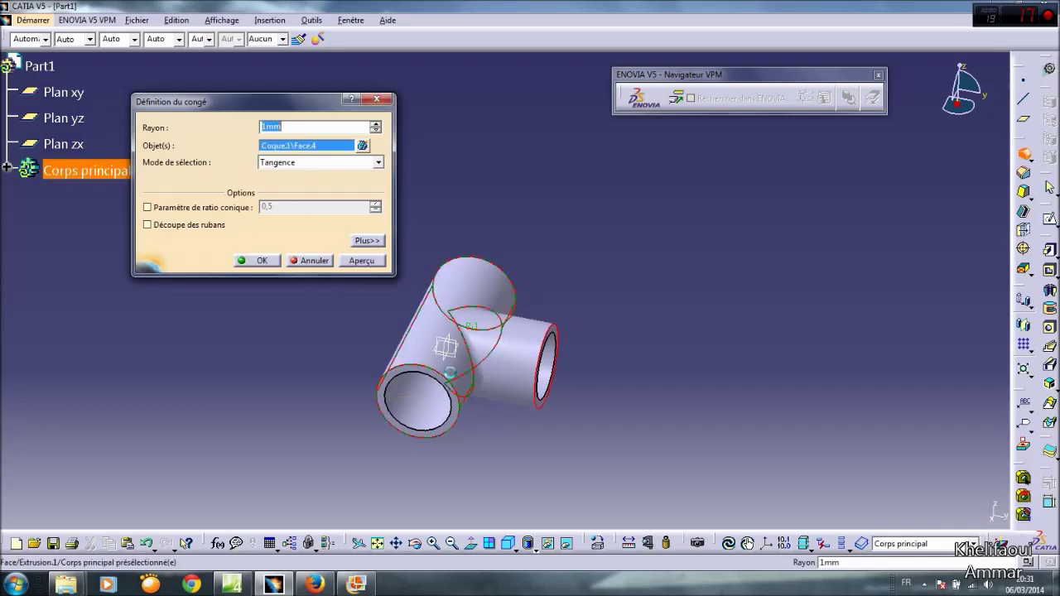
click(358, 262)
click(263, 262)
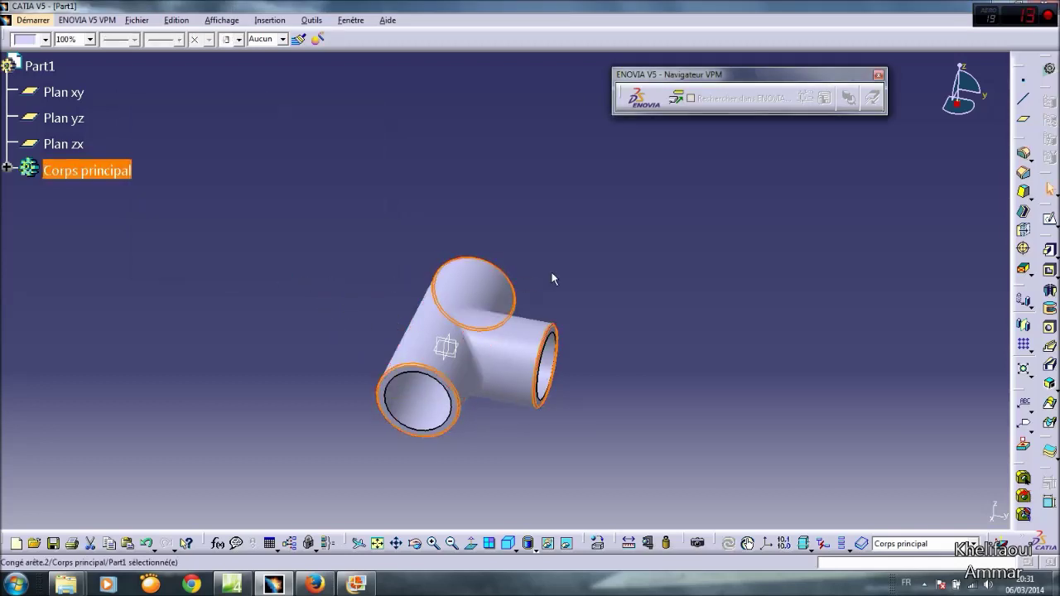
middle_drag(551, 277, 668, 284)
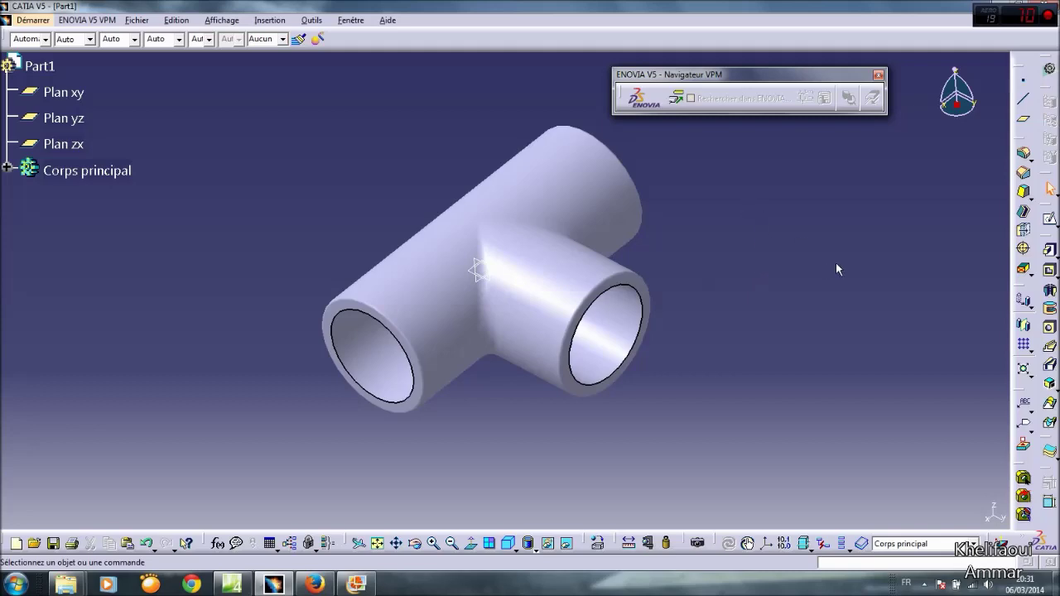